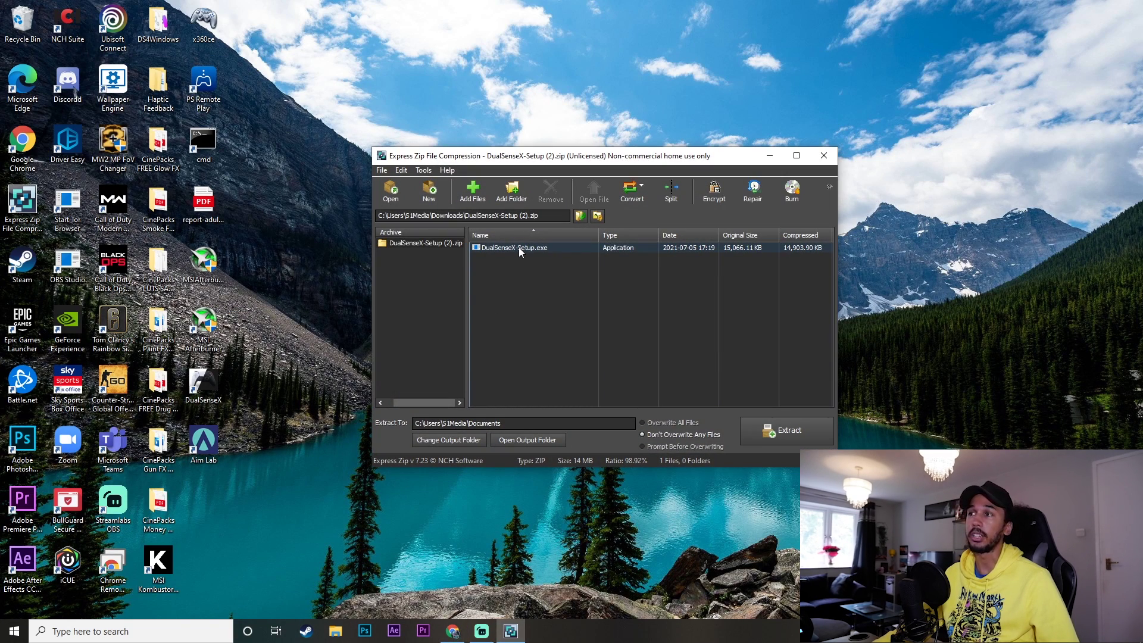
Step: Launch DualSenseX from the desktop and open its controller input overview
{"action": "left_click", "coordinate": [769, 155]}
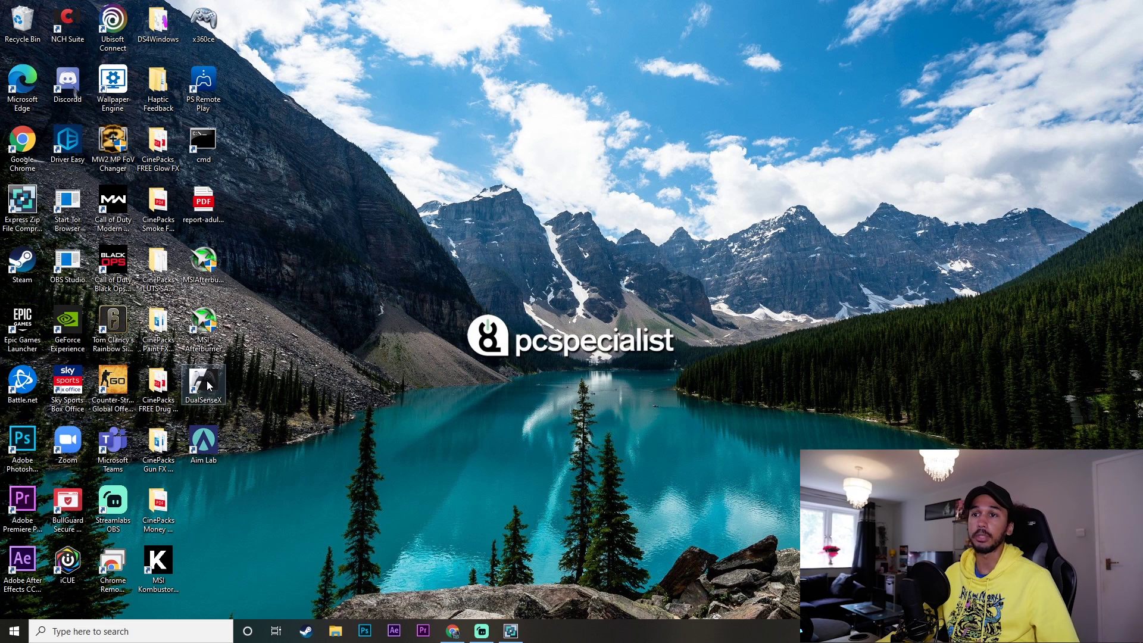
{"action": "double_click", "coordinate": [206, 385]}
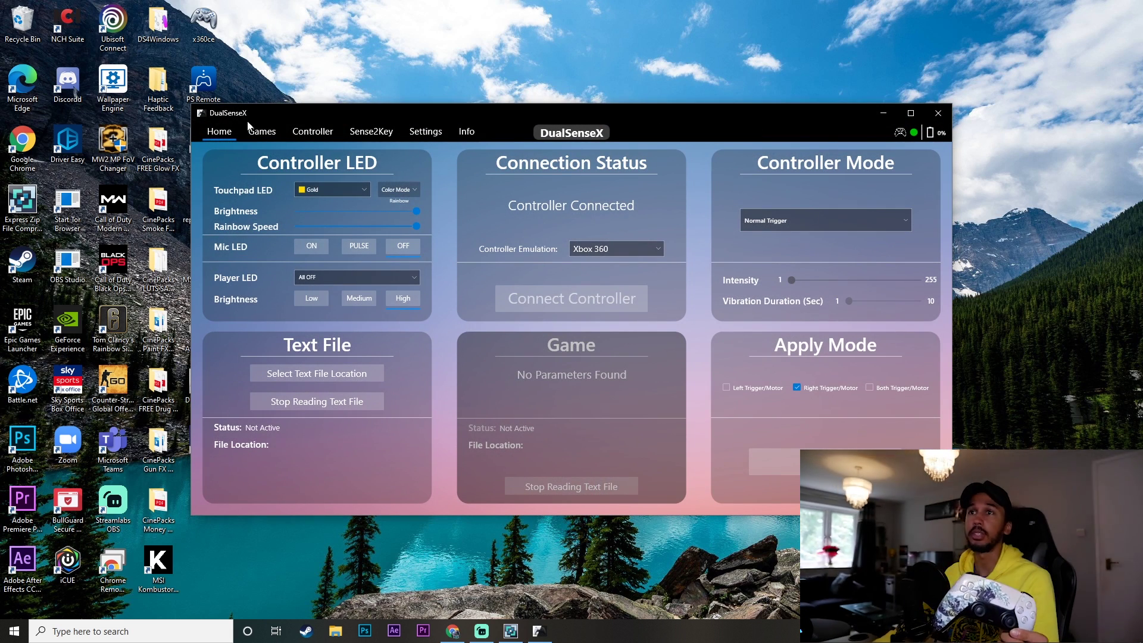
{"action": "left_click", "coordinate": [316, 132]}
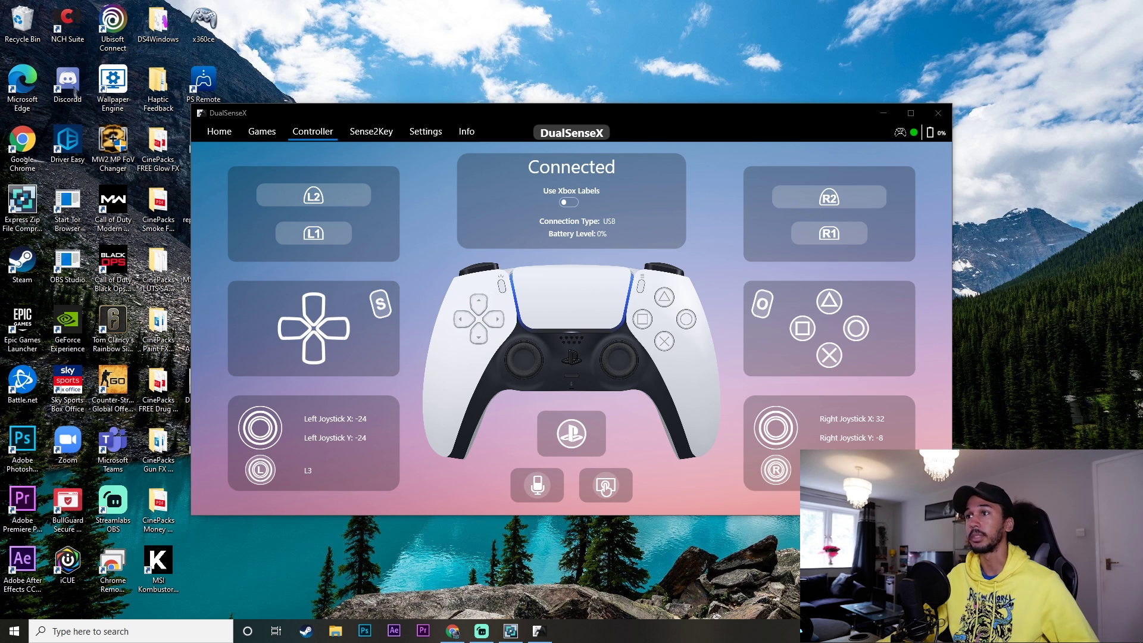
Step: Return to the Home page and look through the Controller Mode trigger options without changing the selection
{"action": "left_click", "coordinate": [271, 136]}
{"action": "left_click", "coordinate": [219, 132]}
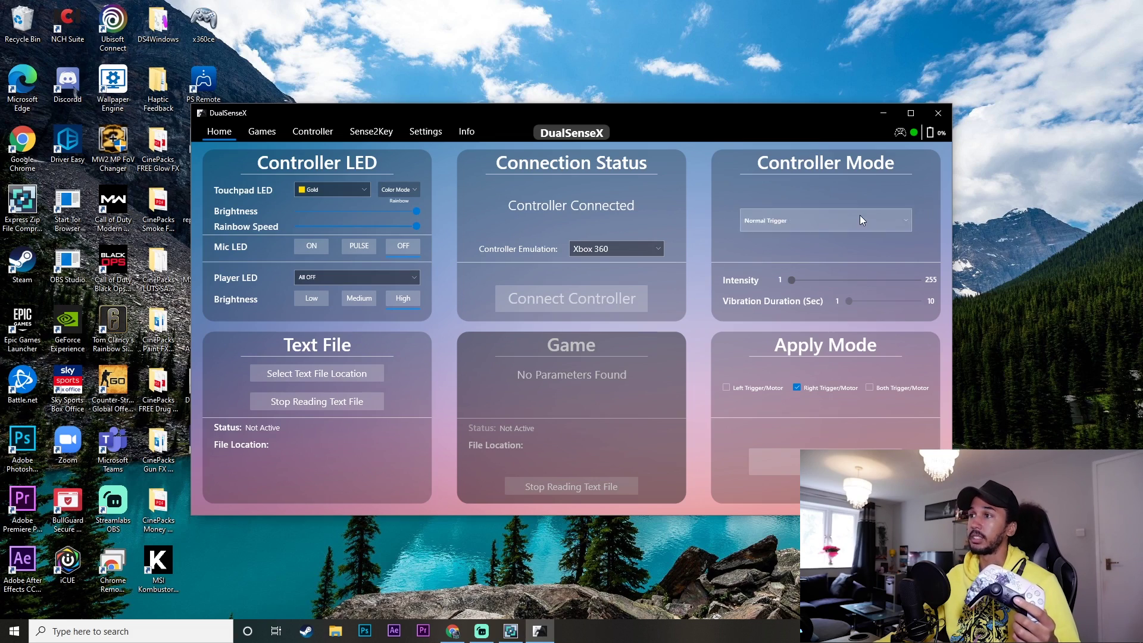
{"action": "left_click", "coordinate": [862, 220]}
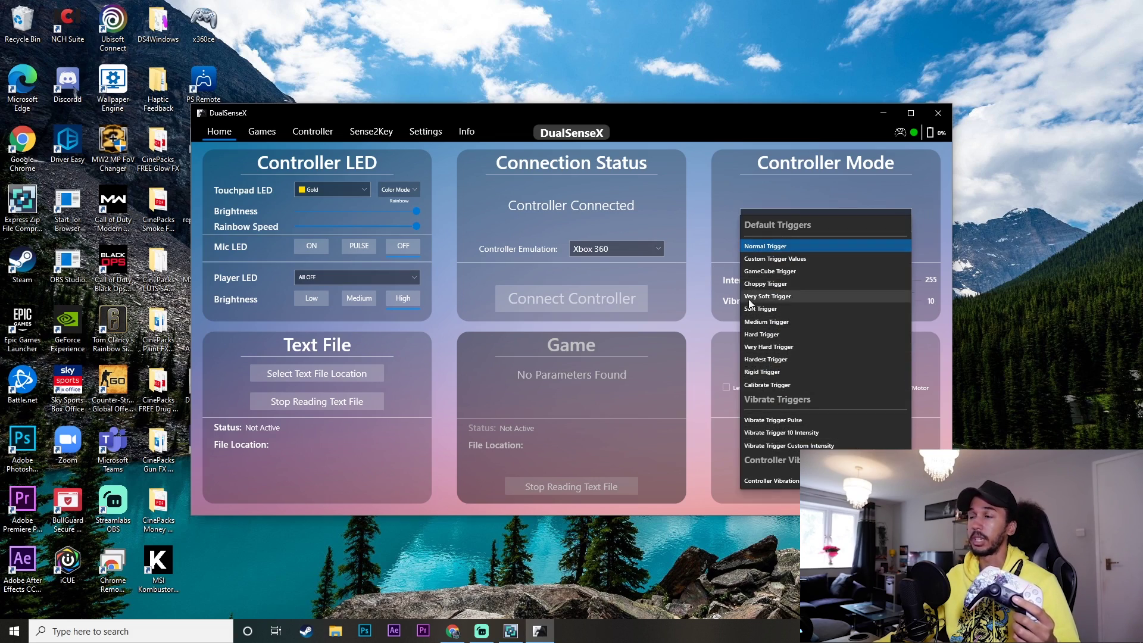
{"action": "left_click", "coordinate": [750, 217]}
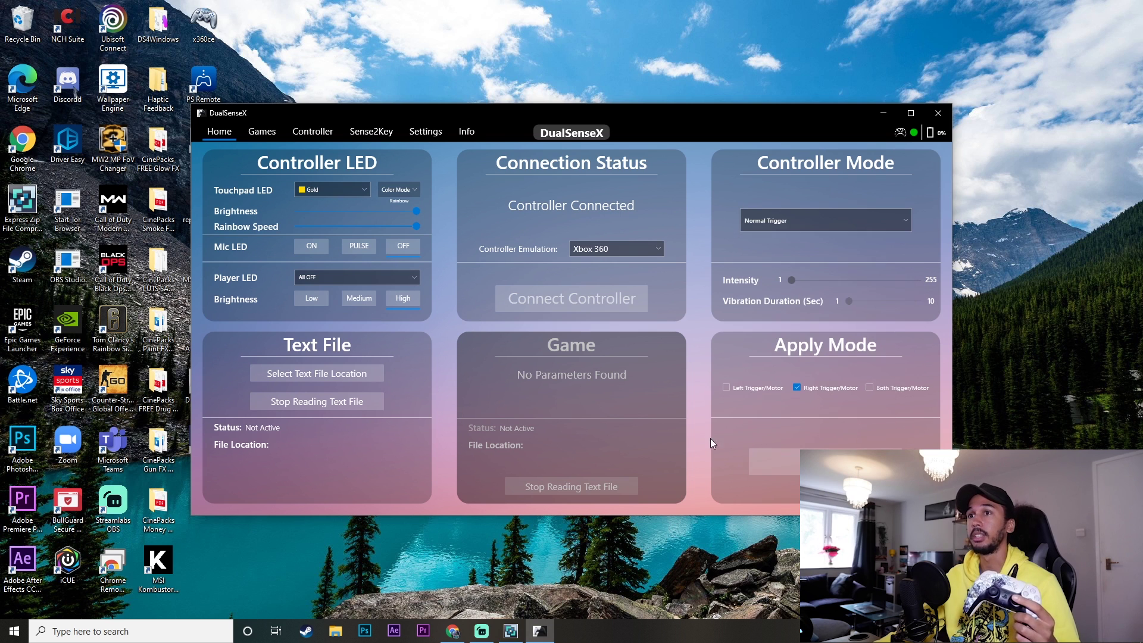
Step: Switch the touchpad LED colour mode to Static Color and set the colour to Navy
{"action": "left_click", "coordinate": [399, 189]}
{"action": "left_click", "coordinate": [399, 214]}
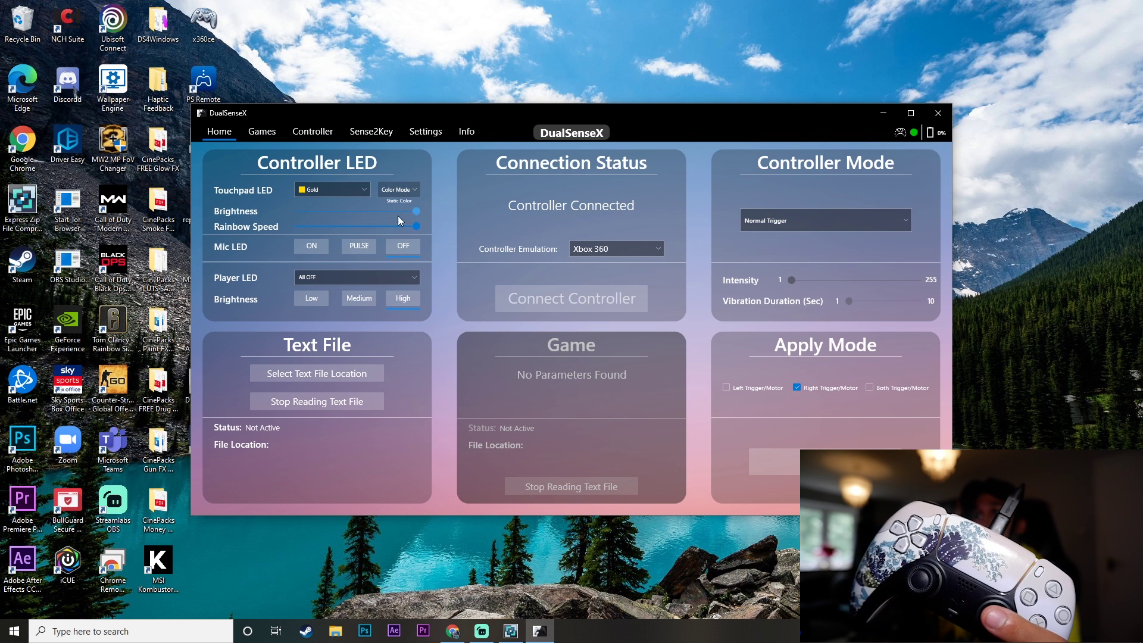
{"action": "left_click", "coordinate": [351, 187]}
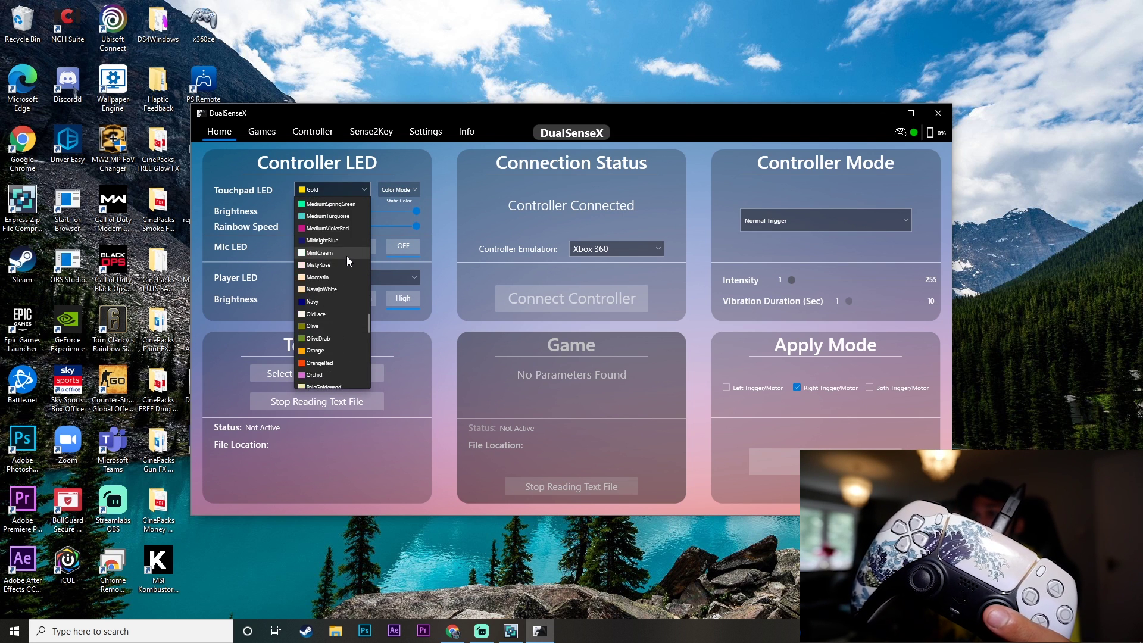
{"action": "left_click", "coordinate": [317, 302]}
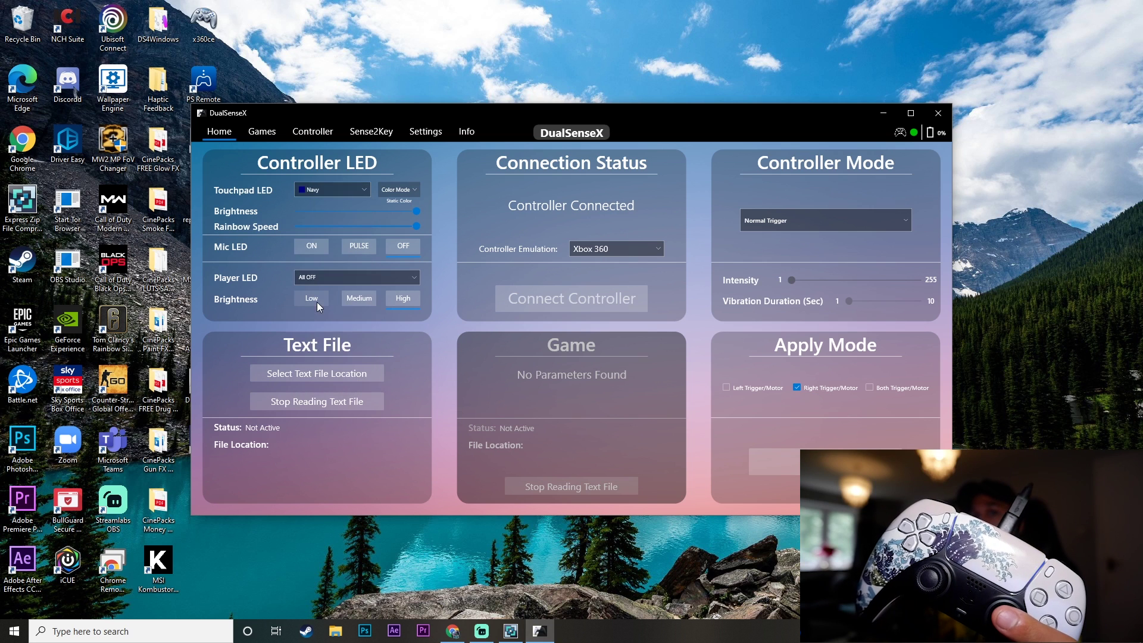
Step: Change the touchpad LED colour to Olive and set its colour mode to Rainbow
{"action": "left_click", "coordinate": [326, 188]}
{"action": "left_click", "coordinate": [324, 245]}
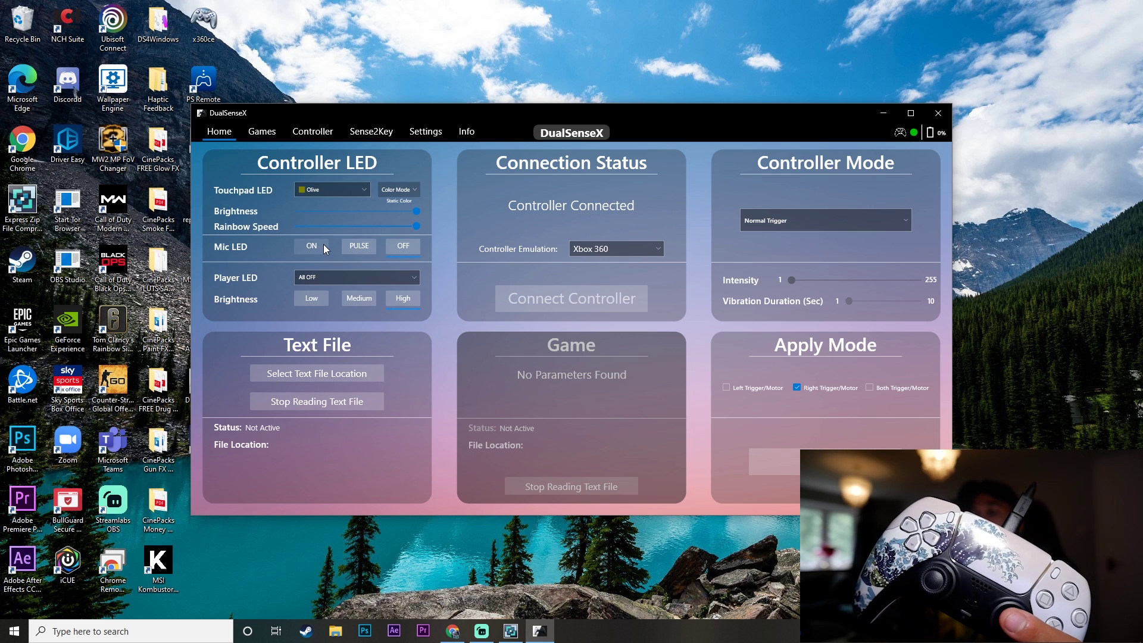
{"action": "left_click", "coordinate": [397, 189]}
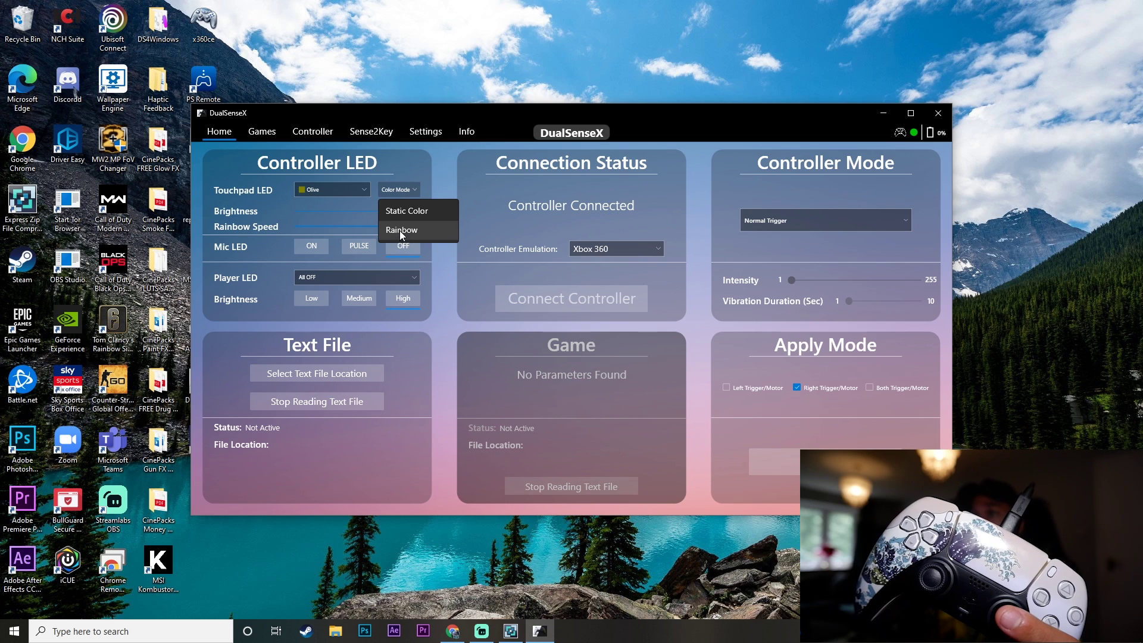
{"action": "left_click", "coordinate": [402, 229]}
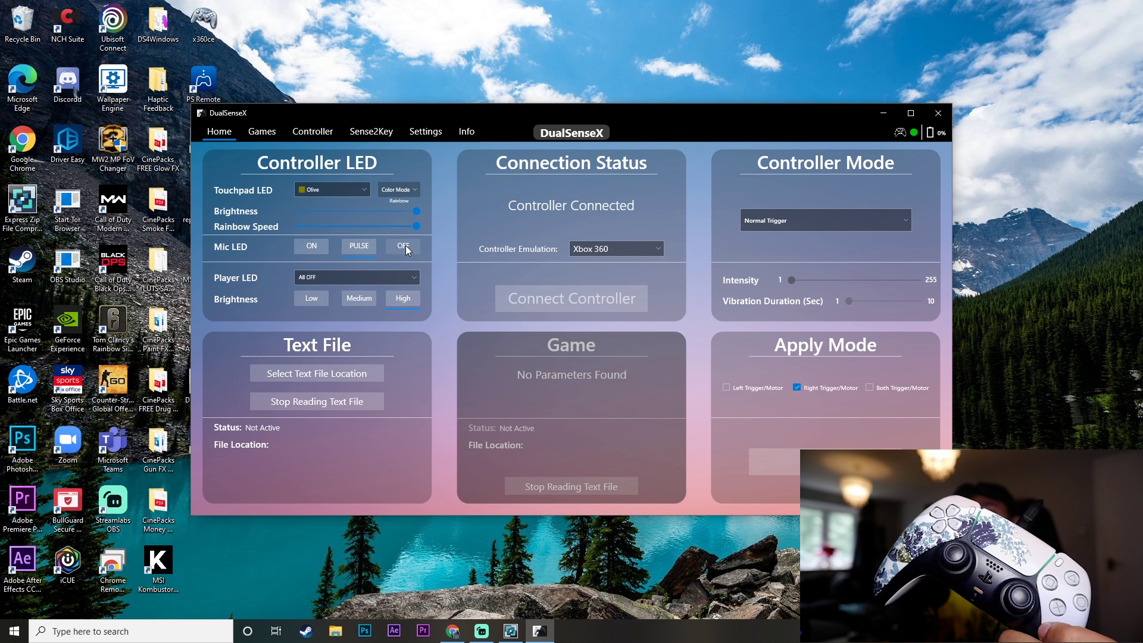
Step: Try the player LED with All ON, and return it to All OFF
{"action": "left_click", "coordinate": [402, 281]}
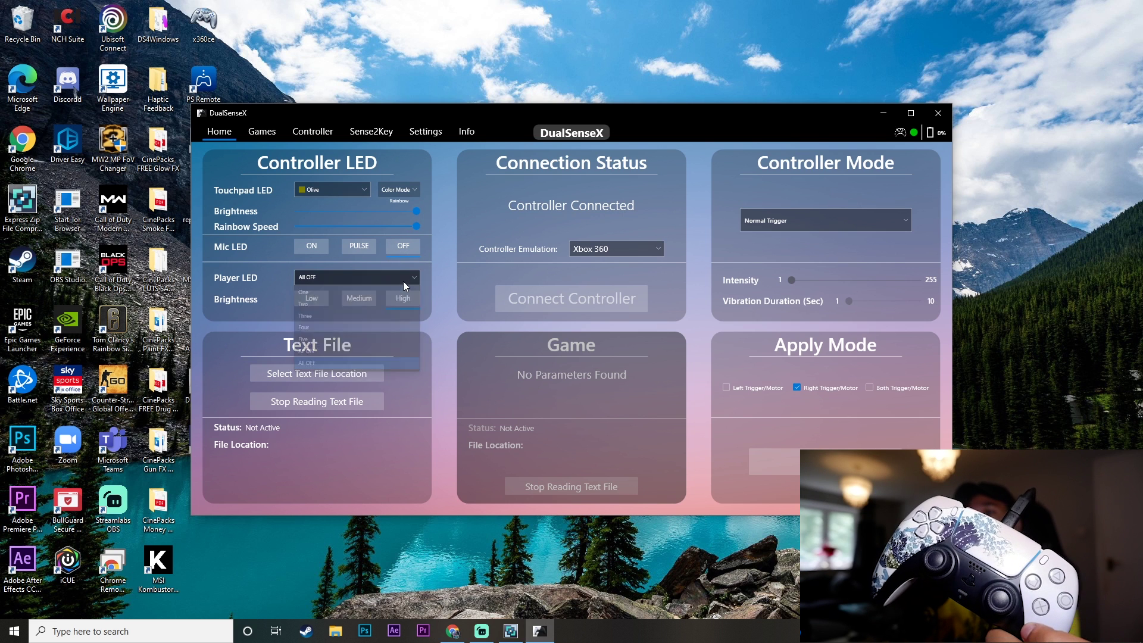
{"action": "left_click", "coordinate": [329, 351]}
{"action": "left_click", "coordinate": [343, 278]}
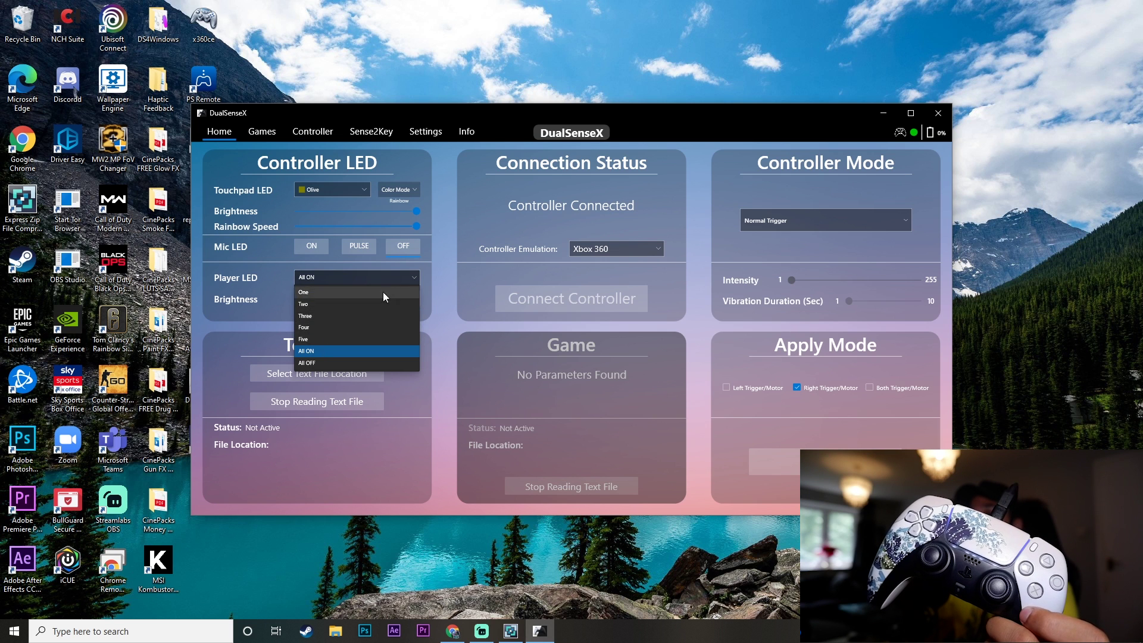
{"action": "left_click", "coordinate": [419, 274]}
{"action": "left_click", "coordinate": [331, 279]}
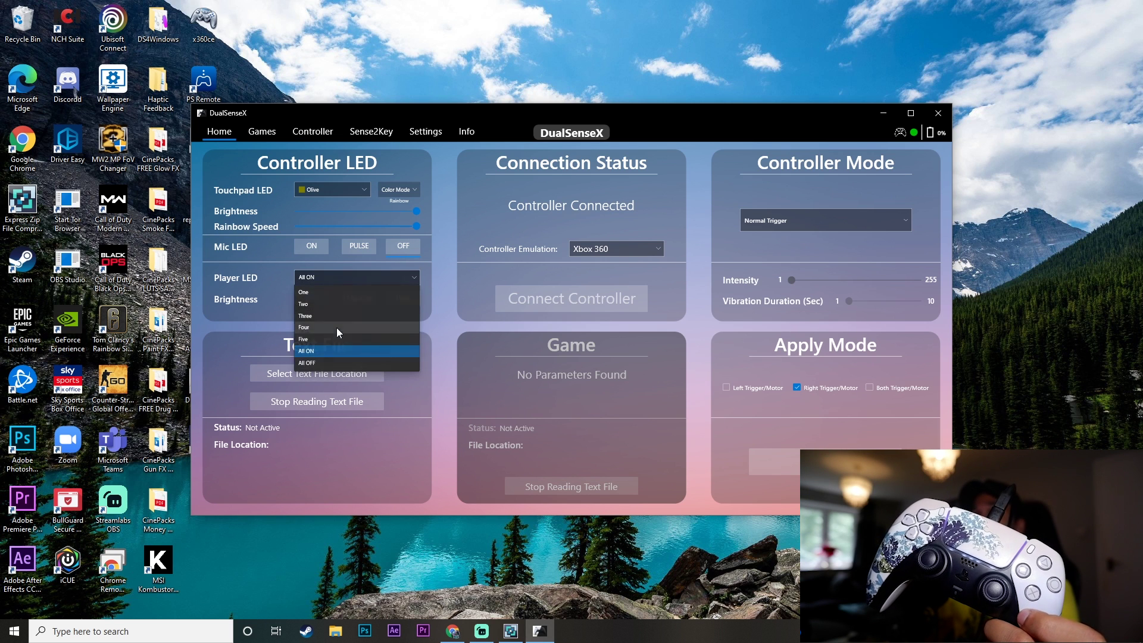
{"action": "left_click", "coordinate": [316, 362]}
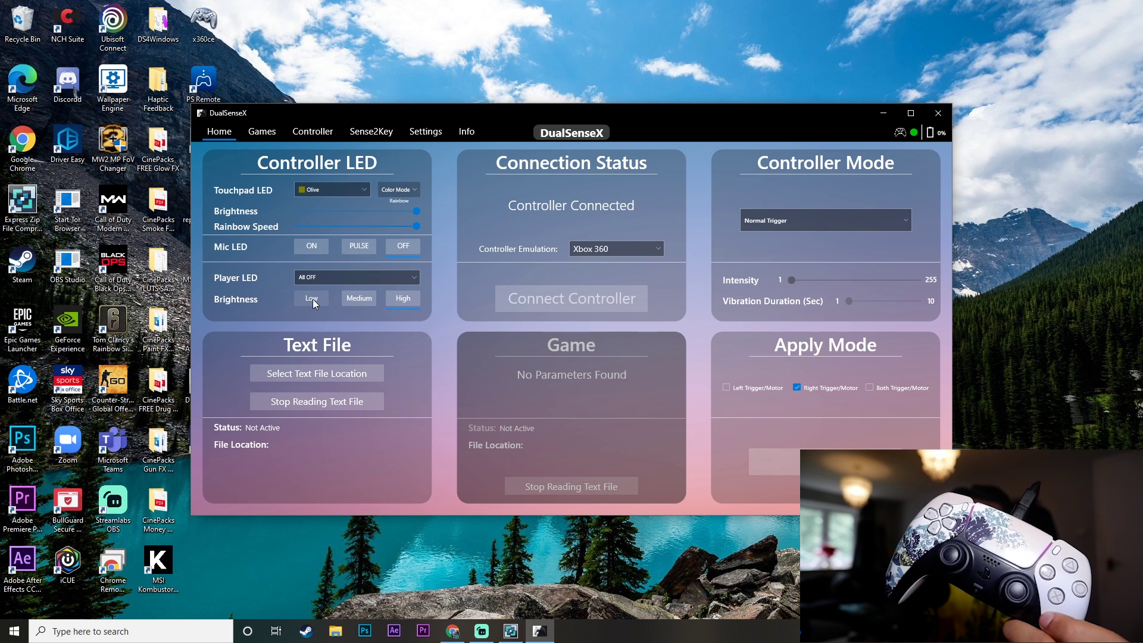
Step: Set the player LED to One and the mic LED to ON, trying Medium and High player LED brightness
{"action": "left_click", "coordinate": [363, 279]}
{"action": "left_click", "coordinate": [316, 306]}
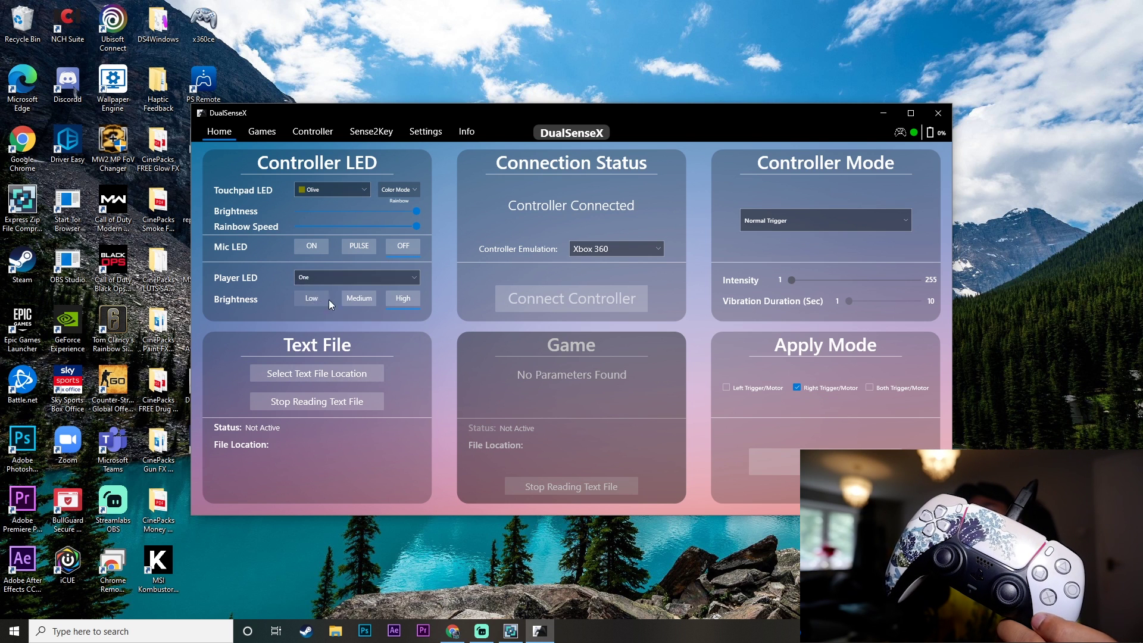
{"action": "left_click", "coordinate": [313, 247]}
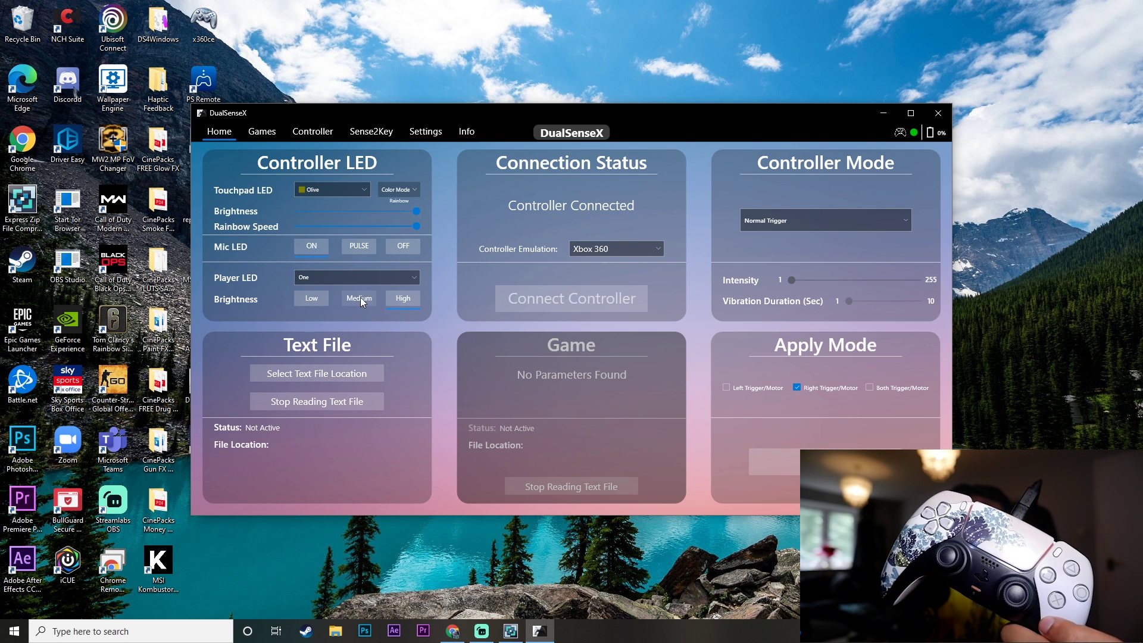
{"action": "left_click", "coordinate": [359, 297]}
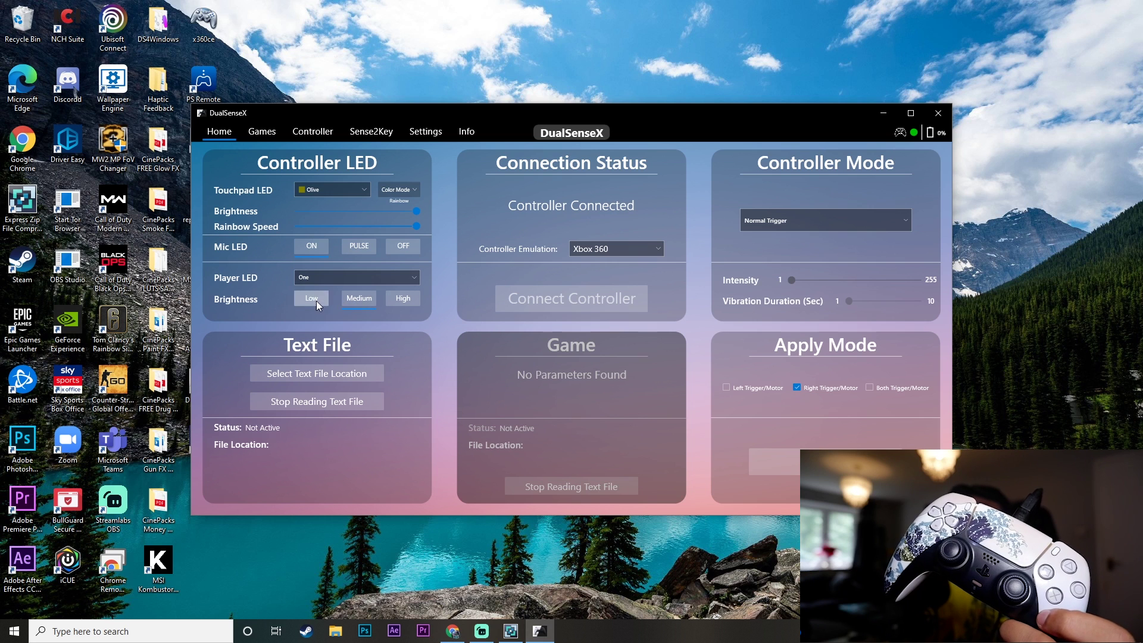
{"action": "left_click", "coordinate": [395, 298]}
Step: Set the player LED to All OFF and the mic LED to OFF
{"action": "left_click", "coordinate": [363, 277]}
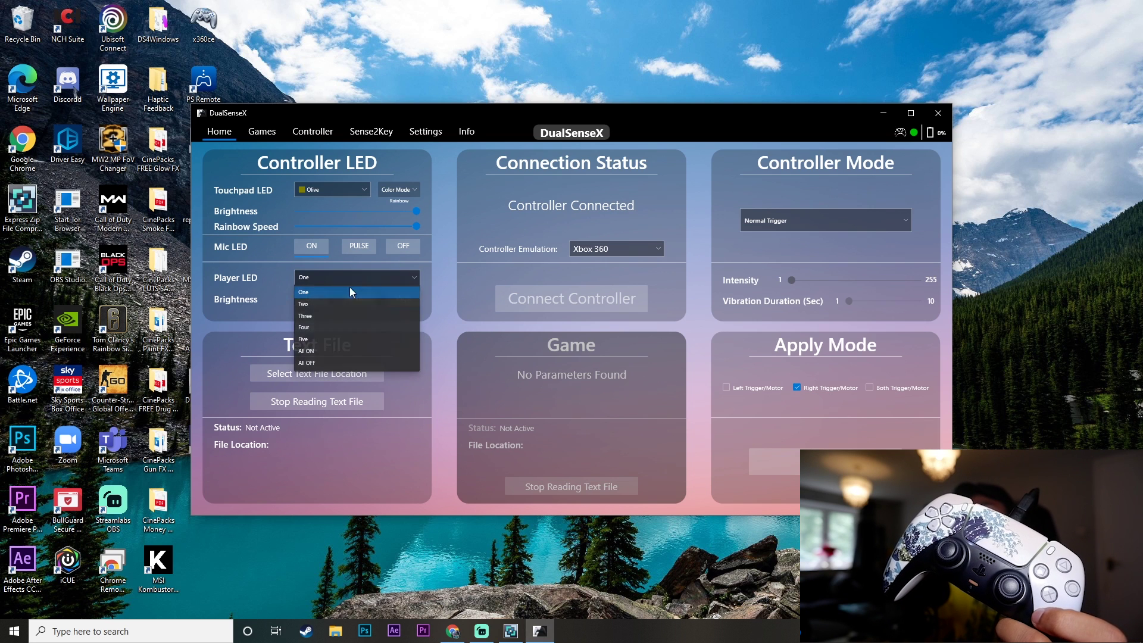
{"action": "left_click", "coordinate": [323, 365]}
{"action": "left_click", "coordinate": [403, 246]}
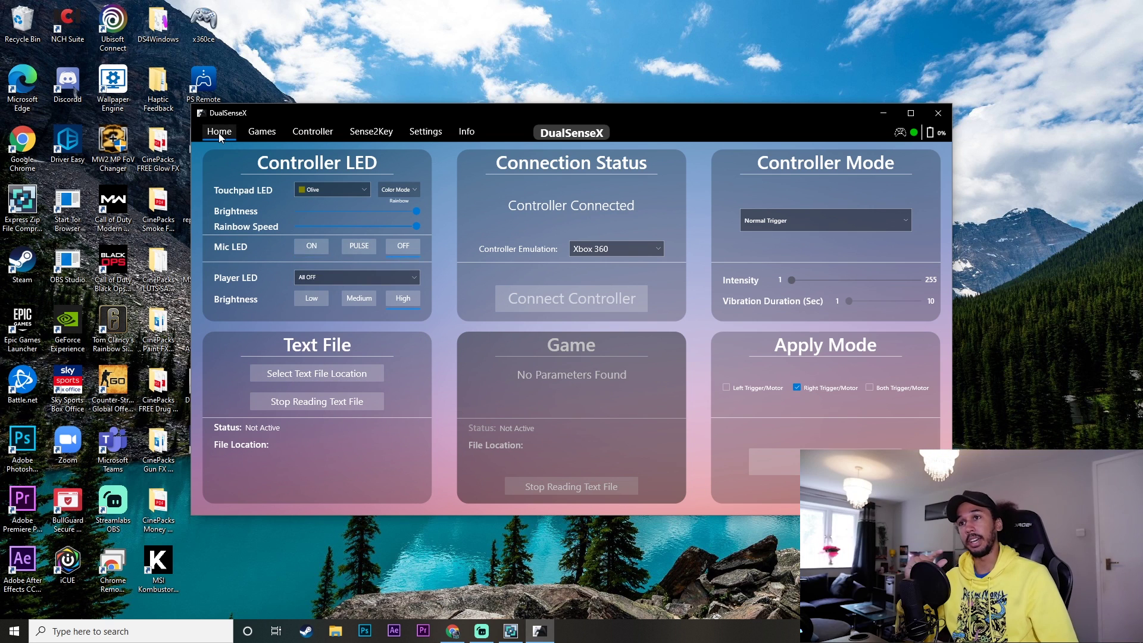
Step: View the Games page of DualSenseX
{"action": "left_click", "coordinate": [253, 132]}
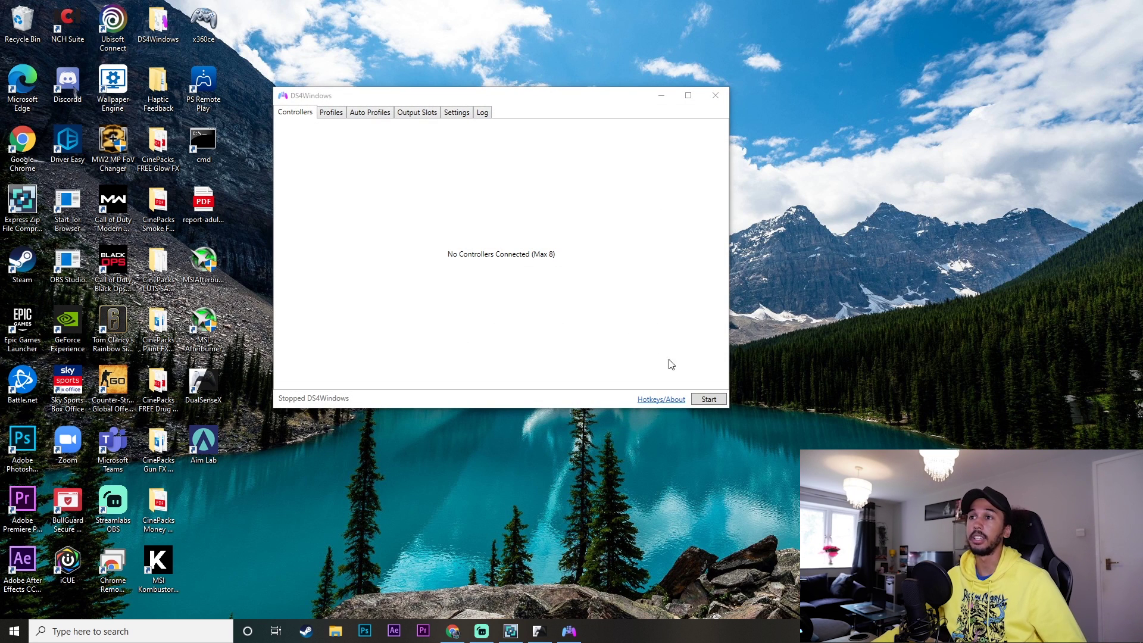
Step: Start controller detection in DS4Windows, stop it again and minimise its window
{"action": "left_click", "coordinate": [708, 399]}
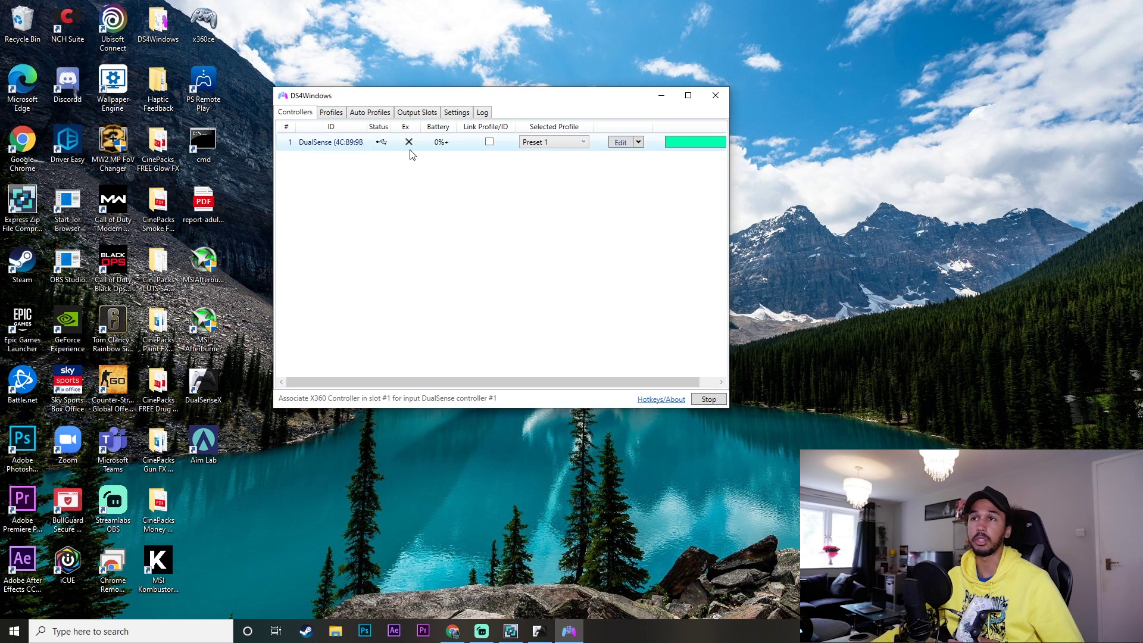
{"action": "left_click", "coordinate": [715, 404]}
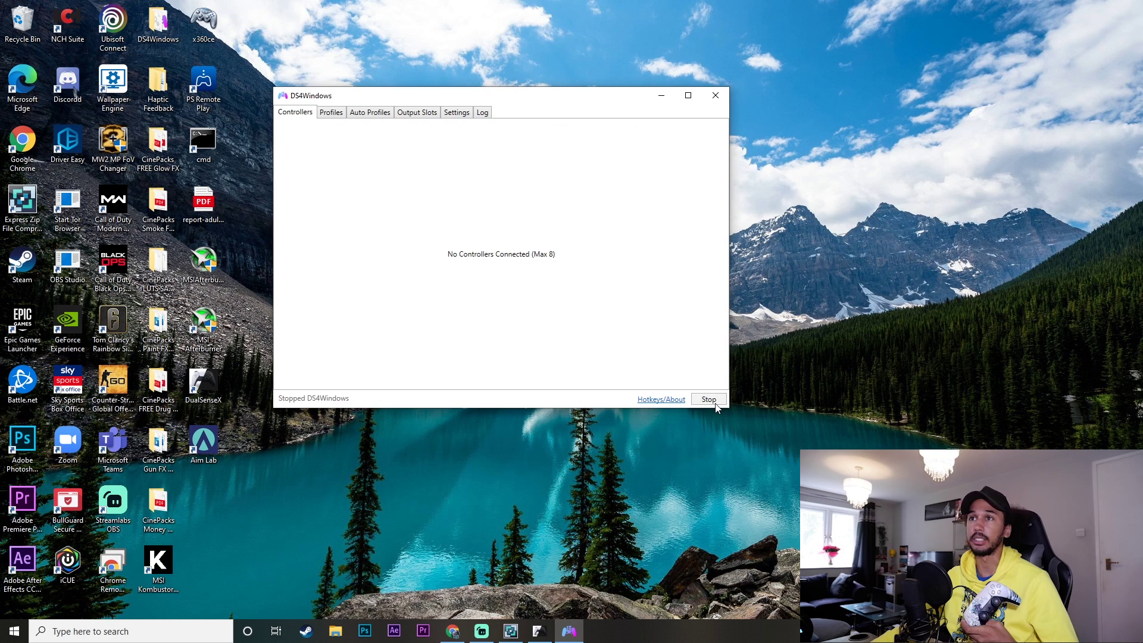
{"action": "left_click", "coordinate": [661, 95]}
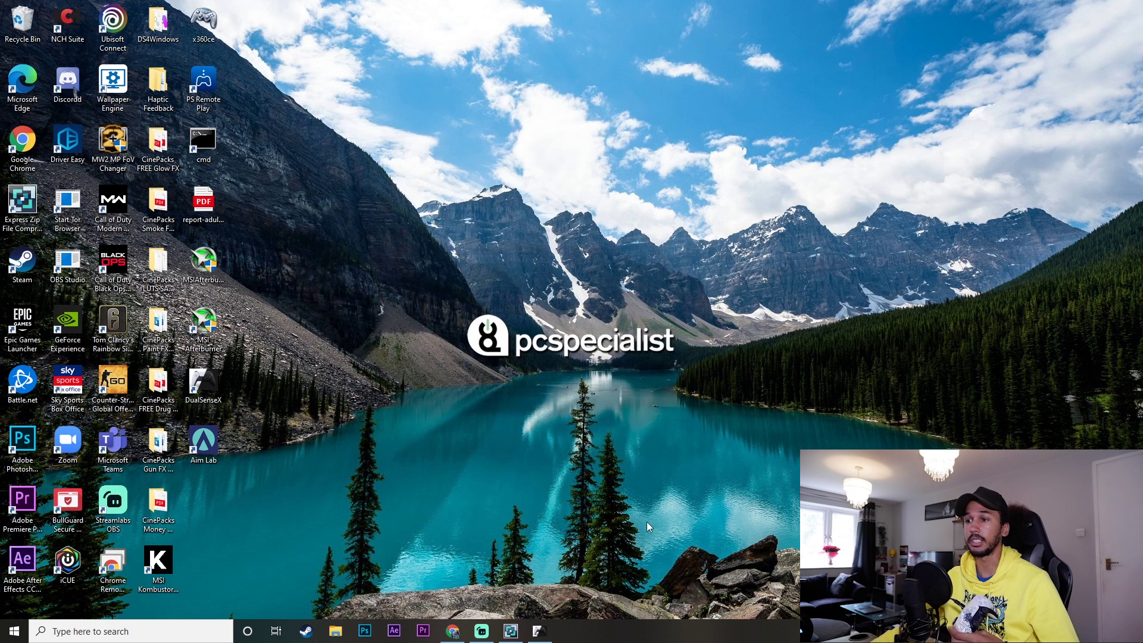
Step: Switch back to DualSenseX and check the live button and joystick readings on its Controller page
{"action": "left_click", "coordinate": [548, 635]}
{"action": "left_click", "coordinate": [327, 137]}
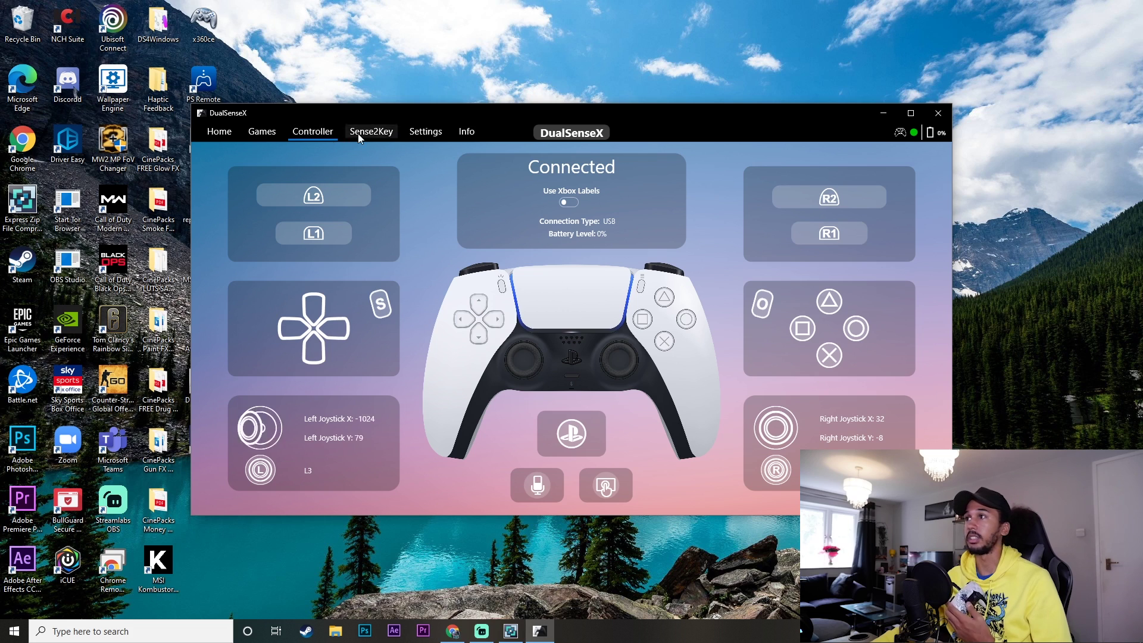
Step: Minimise DualSenseX and launch Call of Duty Modern Warfare from the desktop
{"action": "left_click", "coordinate": [881, 113]}
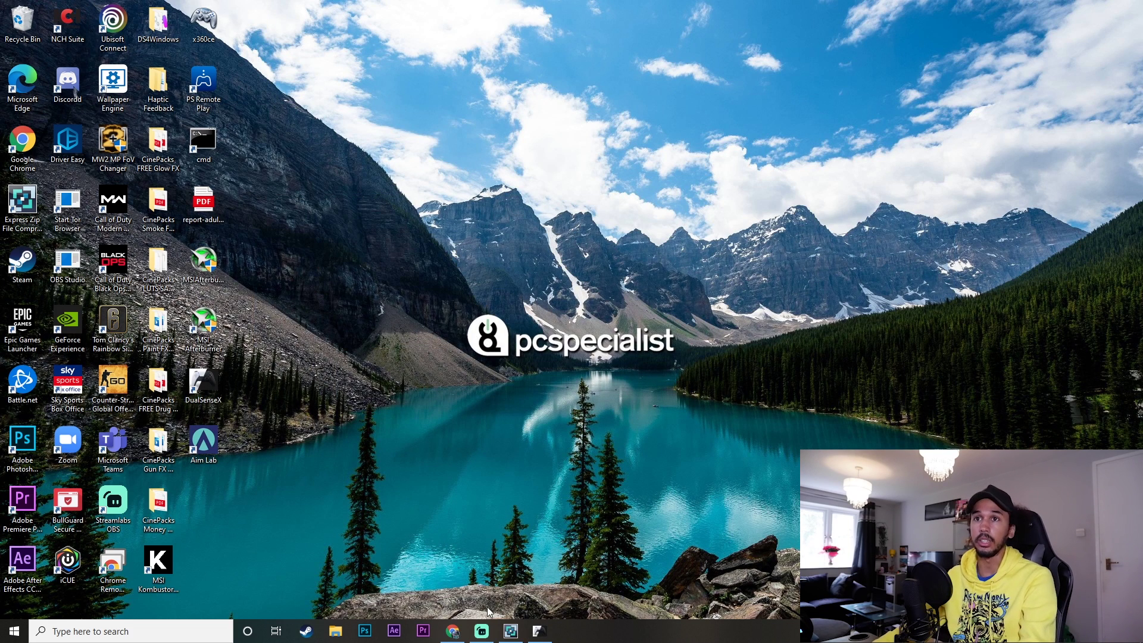
{"action": "double_click", "coordinate": [124, 206]}
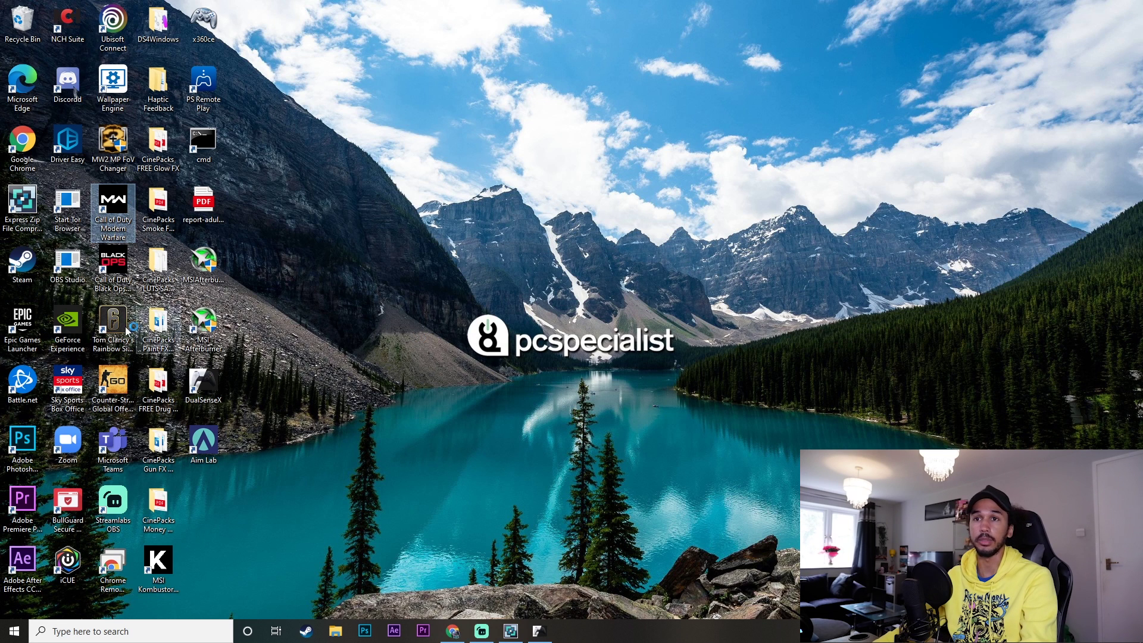